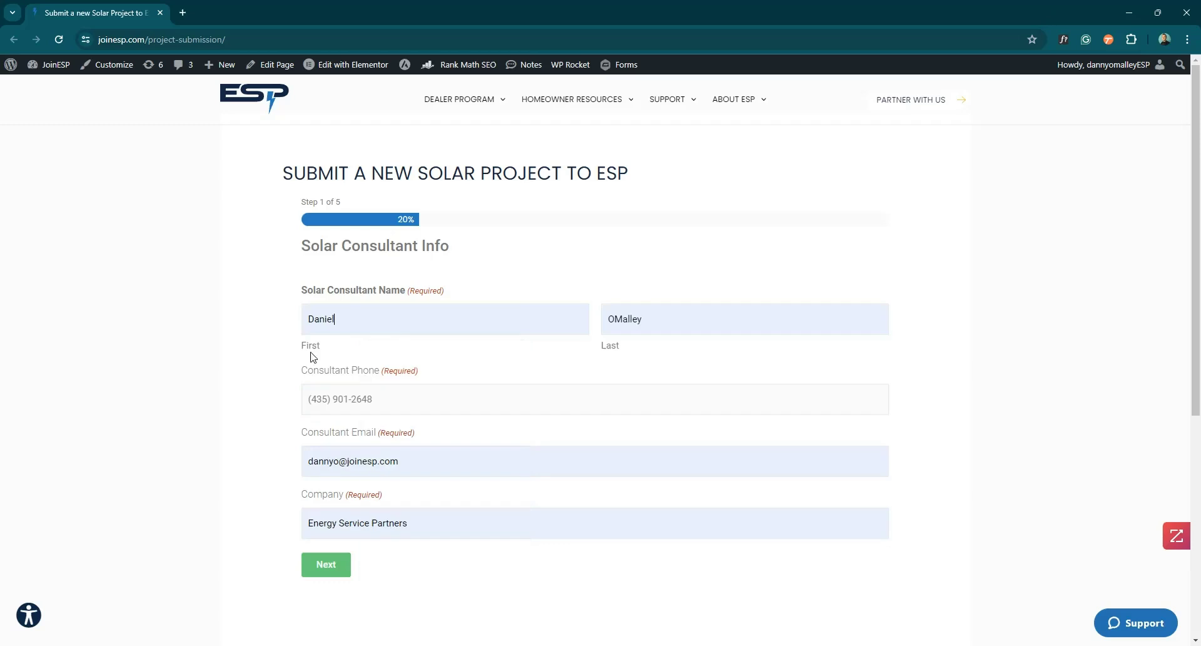
Check the consultant's email on the Solar Consultant Info page and advance to the customer information page.
{"action": "left_click_drag", "start_coordinate": [309, 460], "coordinate": [400, 461]}
{"action": "left_click", "coordinate": [400, 462]}
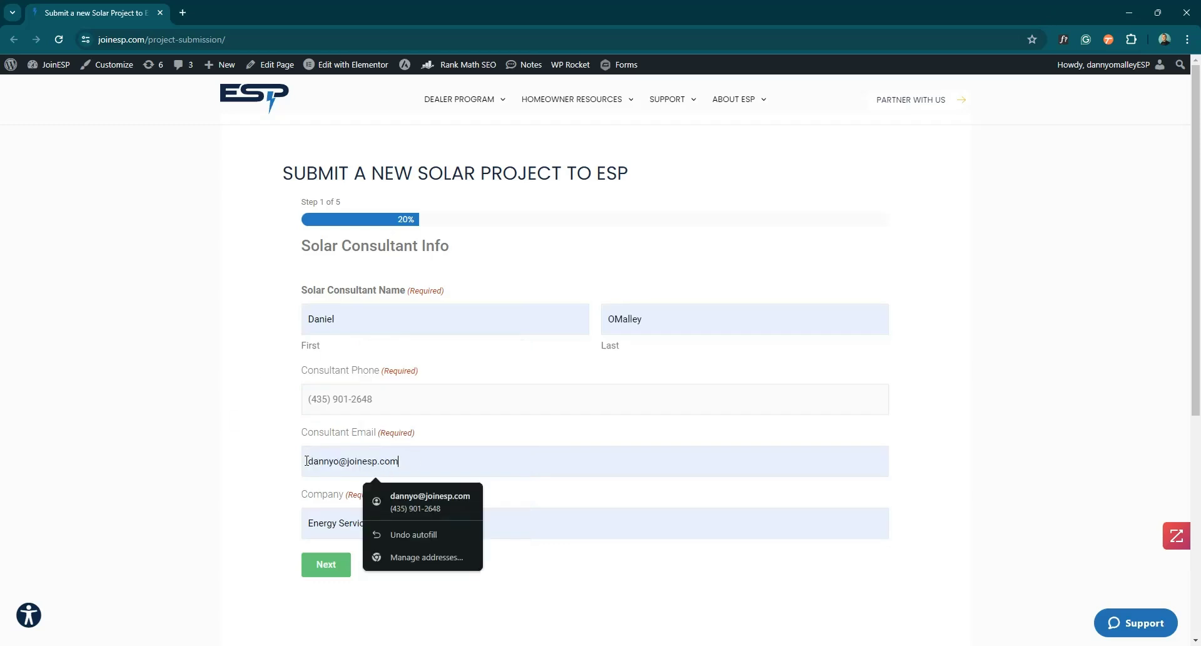
{"action": "key", "text": "Return"}
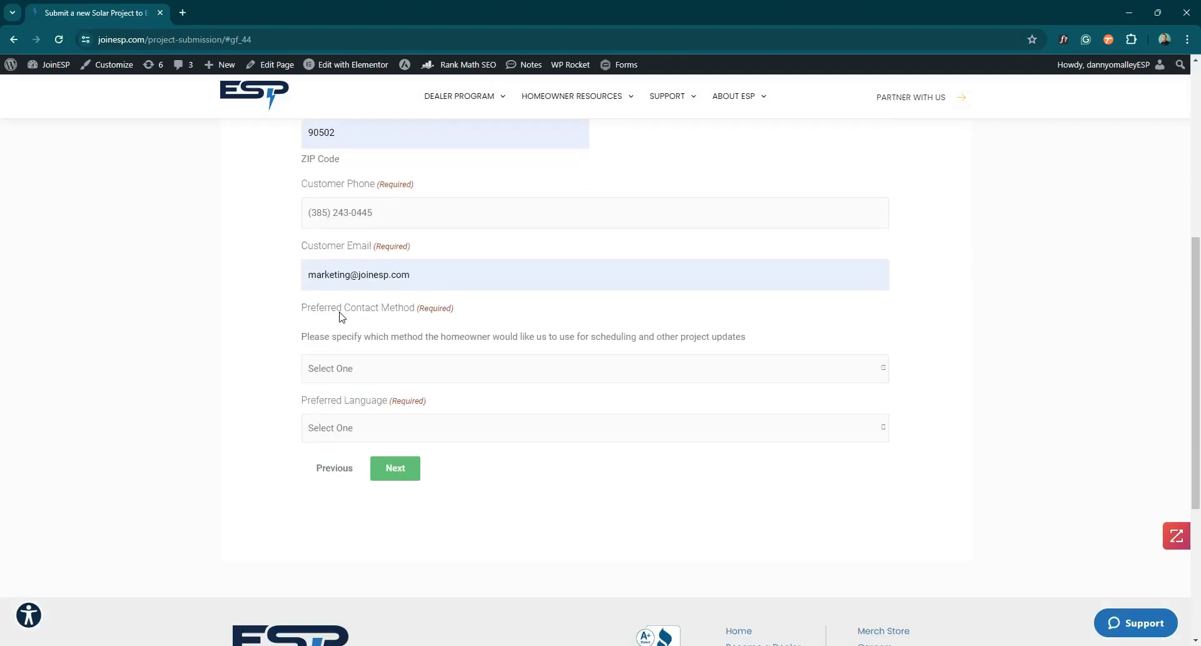
Set the customer's preferred contact method to Text and the preferred language to English.
{"action": "left_click", "coordinate": [388, 368]}
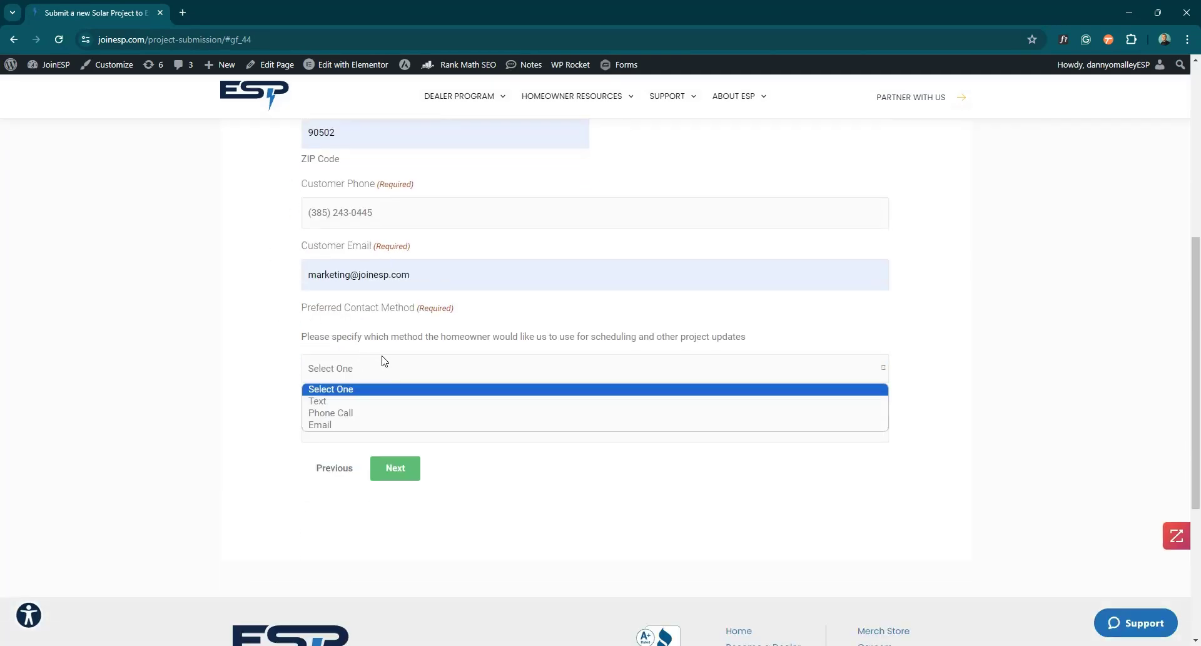
{"action": "left_click", "coordinate": [372, 401]}
{"action": "left_click", "coordinate": [354, 428]}
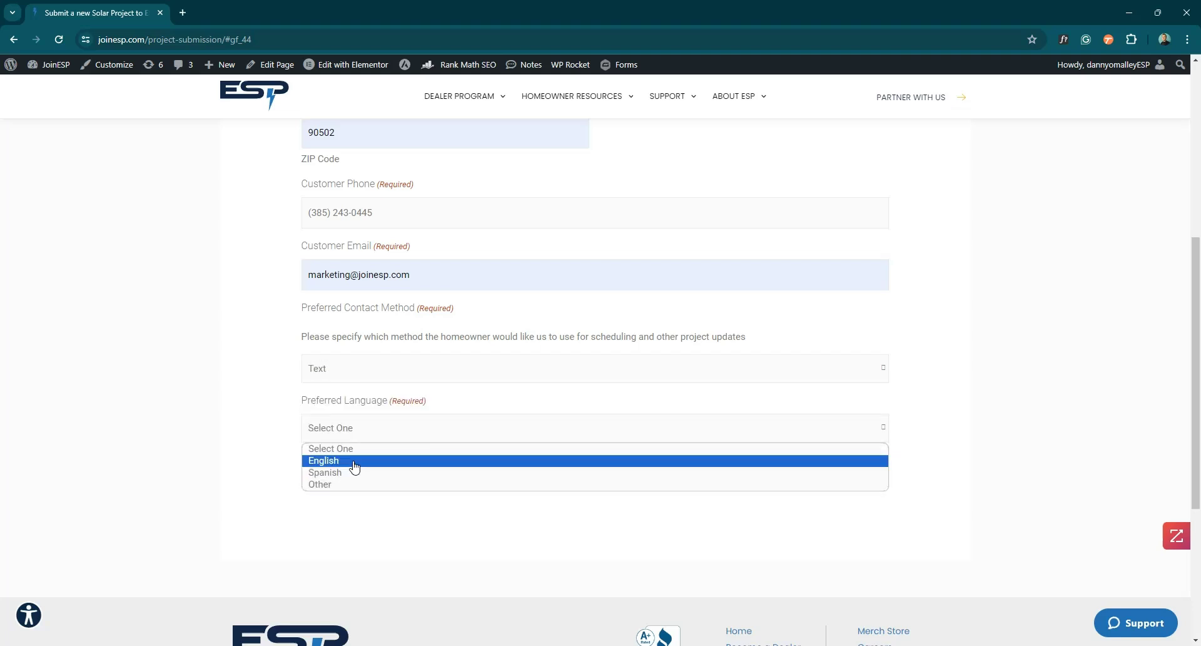
{"action": "left_click", "coordinate": [354, 466]}
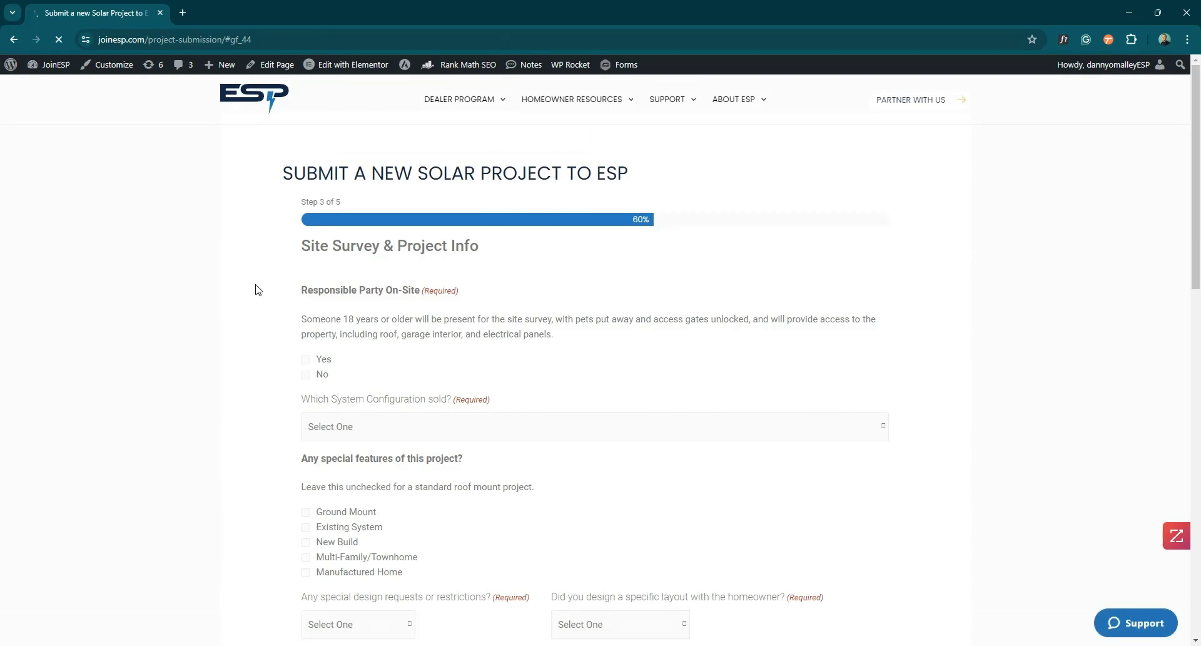
Answer Yes for the responsible party on-site and set the system configuration sold to Partial Backup (Circuit Preference).
{"action": "scroll", "coordinate": [276, 281], "scroll_direction": "down", "scroll_amount": 2}
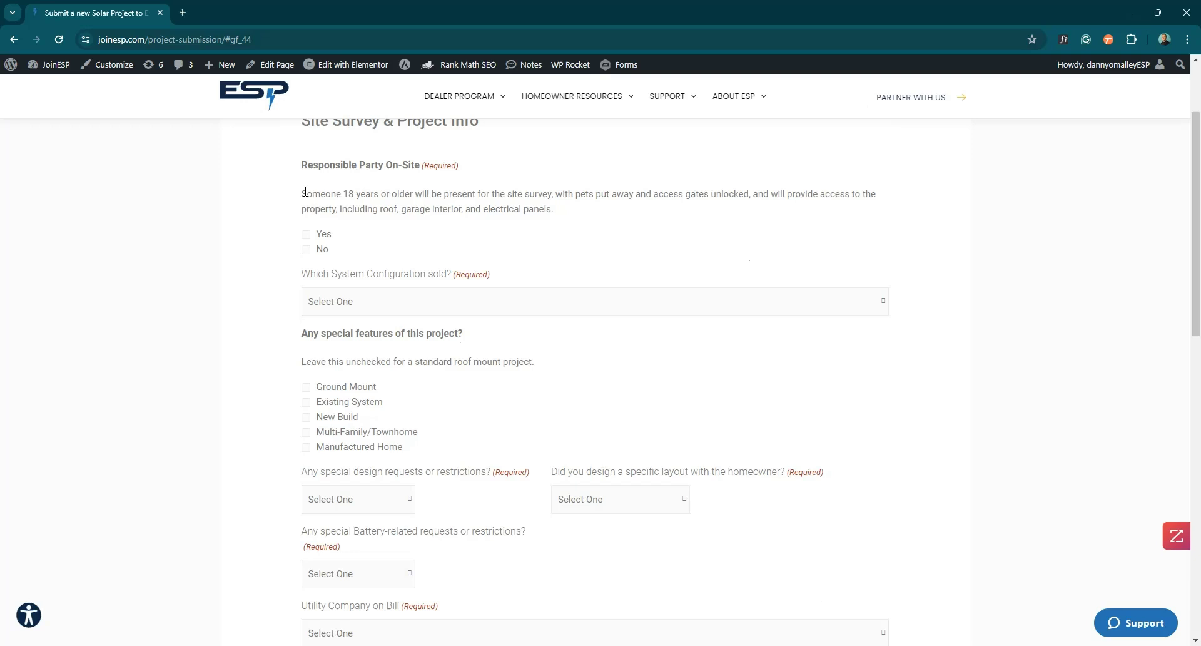
{"action": "left_click", "coordinate": [306, 234]}
{"action": "left_click", "coordinate": [304, 300]}
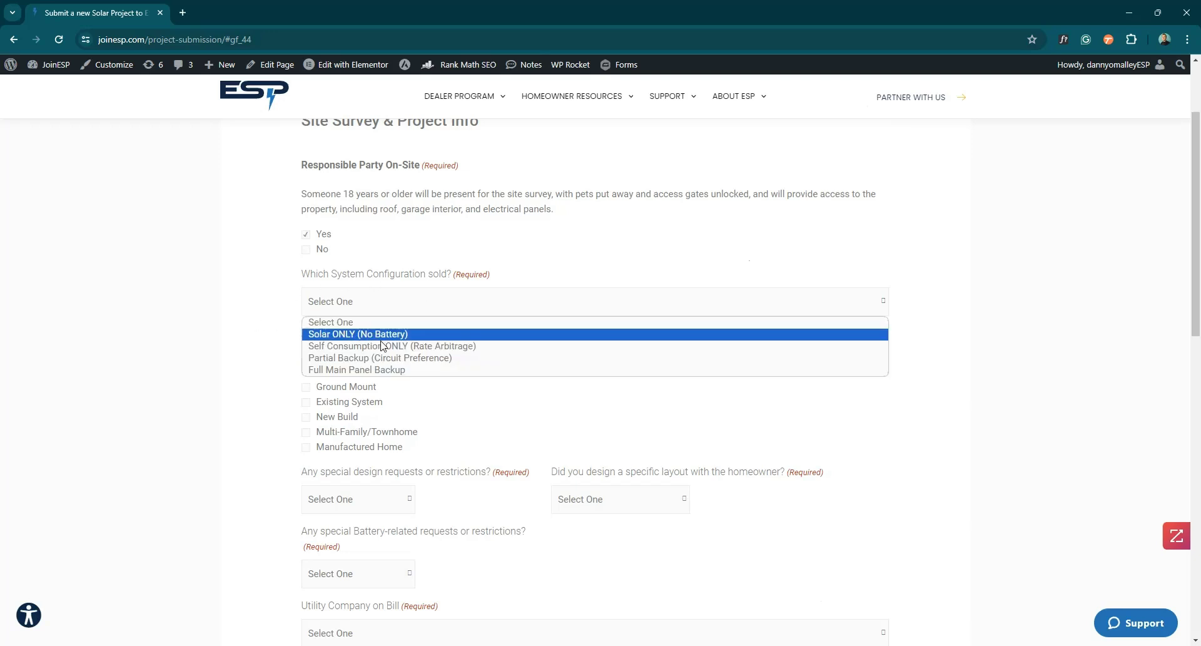
{"action": "left_click", "coordinate": [423, 338]}
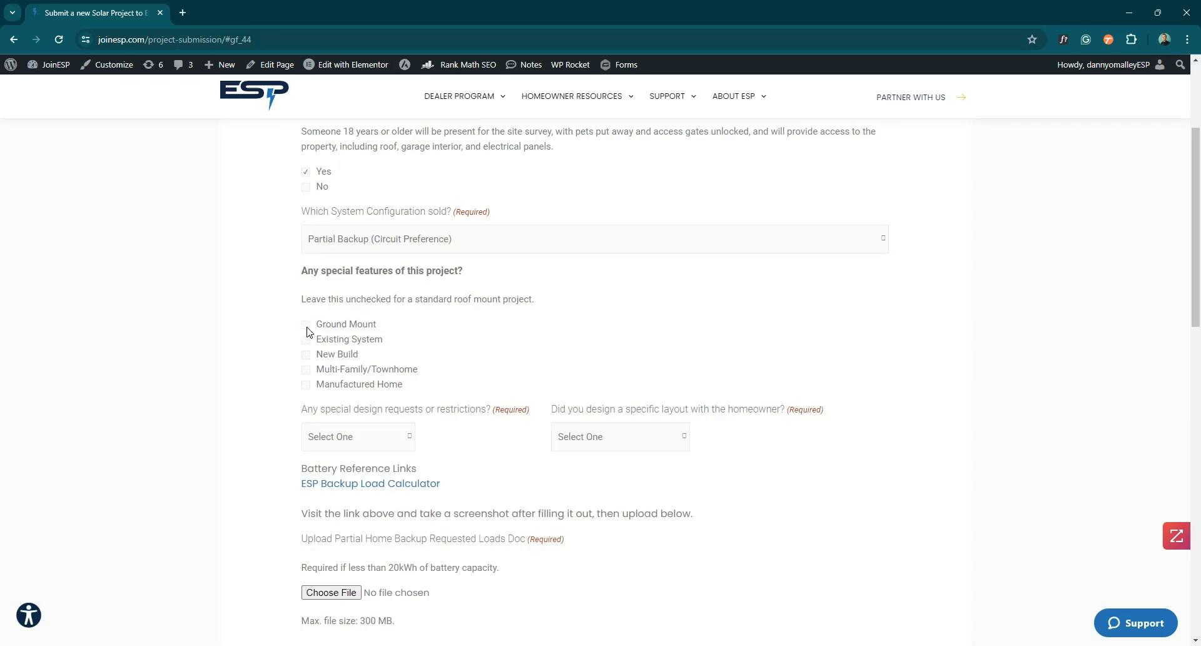
Leave the special features unchecked, answer Yes to special design requests, and enter the note "no panels on front of home".
{"action": "left_click", "coordinate": [307, 340]}
{"action": "left_click", "coordinate": [307, 340]}
{"action": "scroll", "coordinate": [308, 338], "scroll_direction": "down", "scroll_amount": 2}
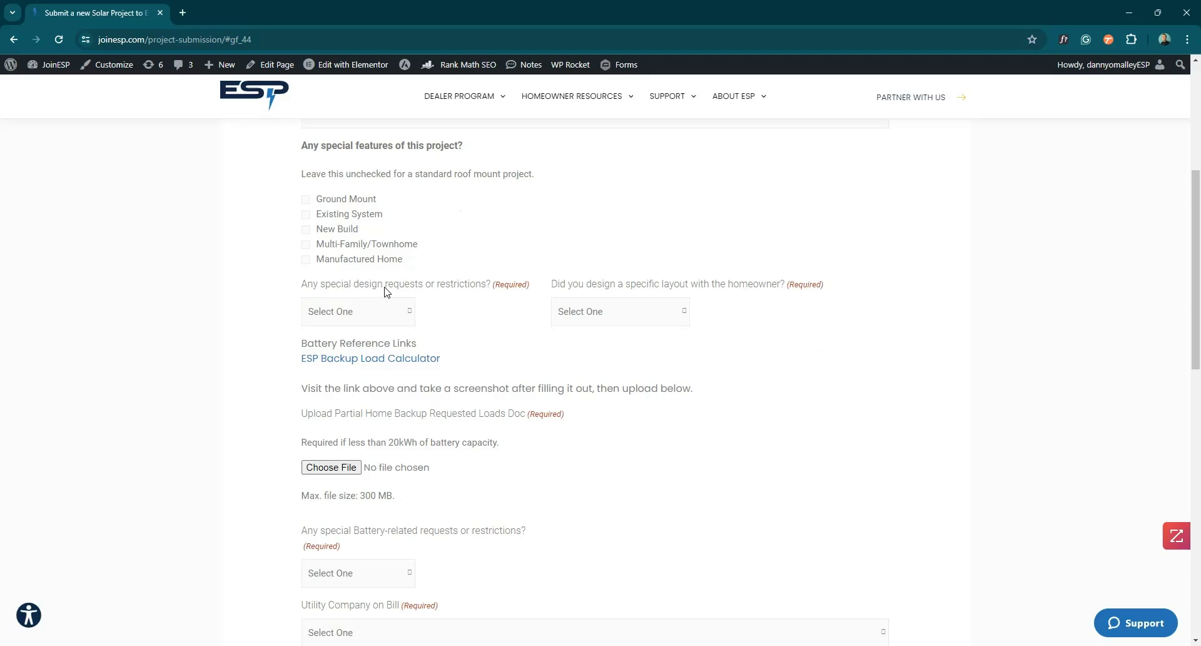
{"action": "left_click", "coordinate": [386, 311]}
{"action": "left_click", "coordinate": [356, 357]}
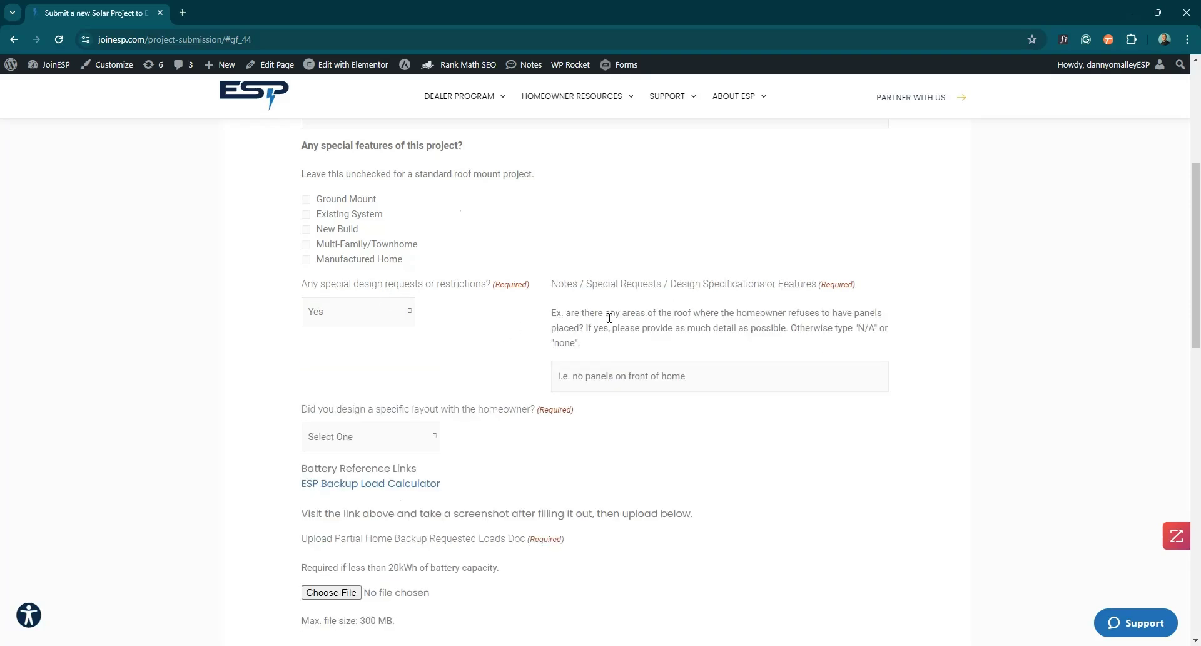
{"action": "type", "text": "no panels on front of home"}
{"action": "scroll", "coordinate": [285, 388], "scroll_direction": "down", "scroll_amount": 1}
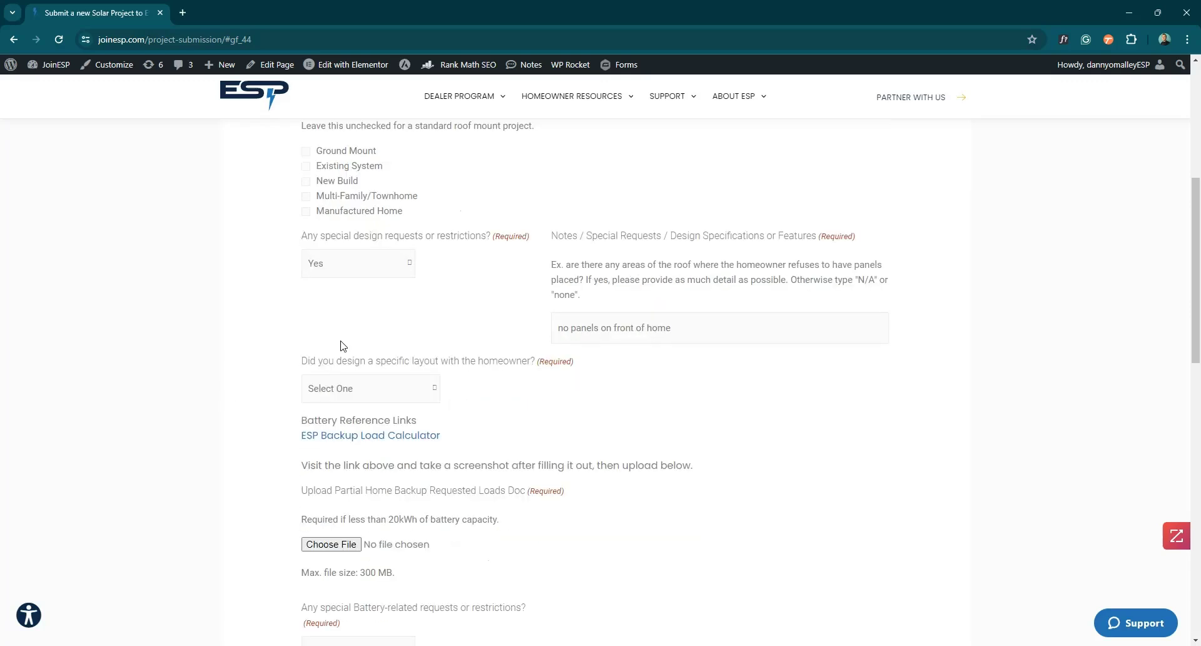
Answer Yes to the homeowner layout and battery restriction questions, noting "do not install battery inside the garage" as the refused battery location.
{"action": "left_click", "coordinate": [407, 379]}
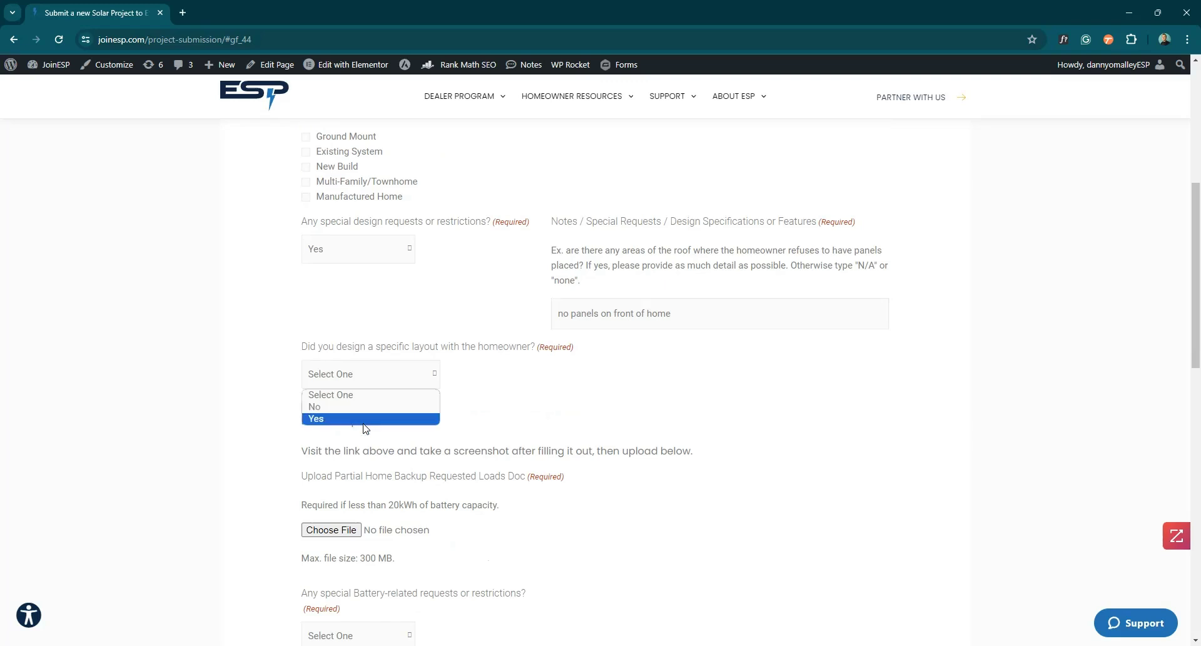
{"action": "left_click", "coordinate": [366, 418]}
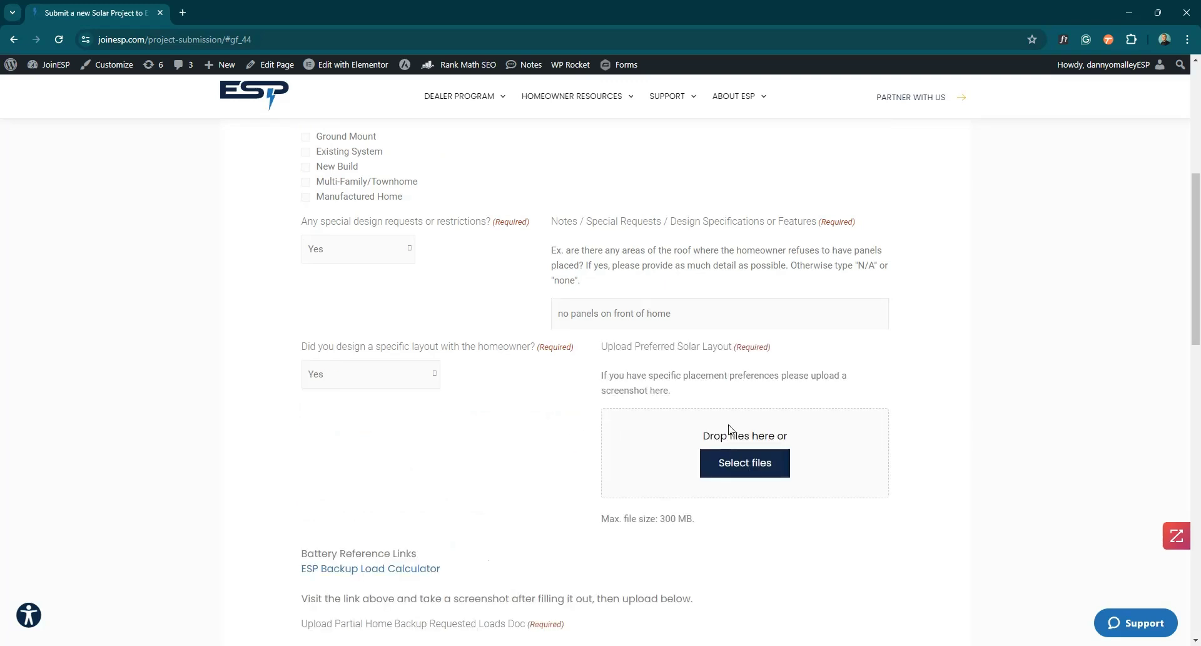
{"action": "scroll", "coordinate": [539, 353], "scroll_direction": "down", "scroll_amount": 1}
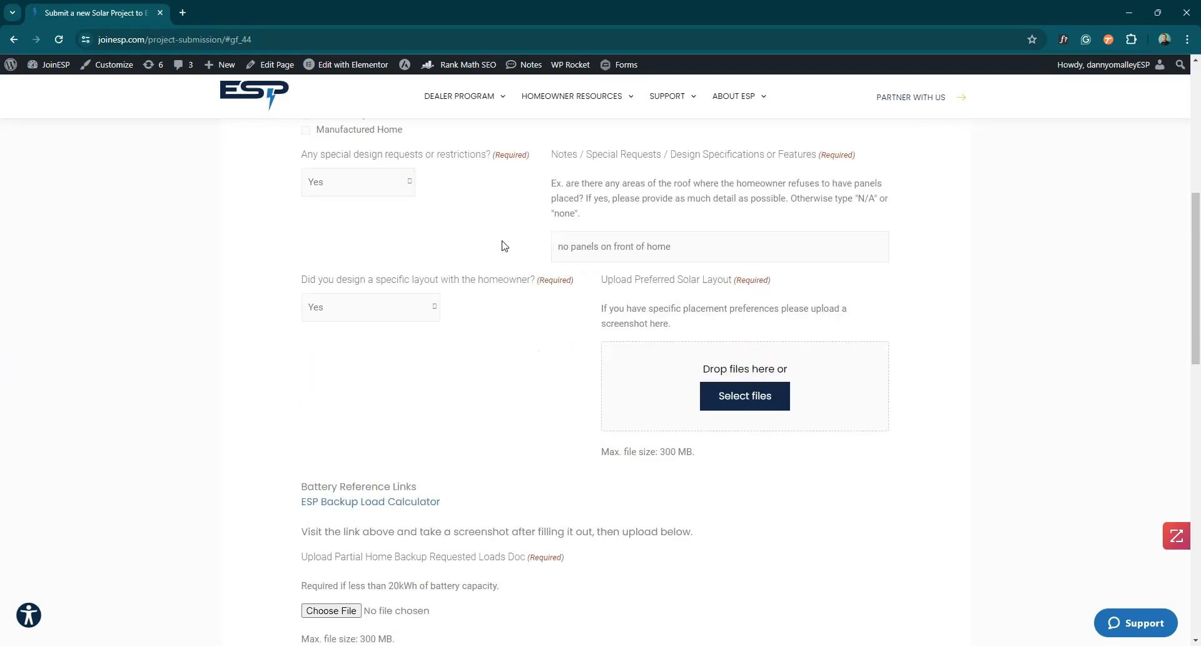
{"action": "scroll", "coordinate": [451, 291], "scroll_direction": "down", "scroll_amount": 3}
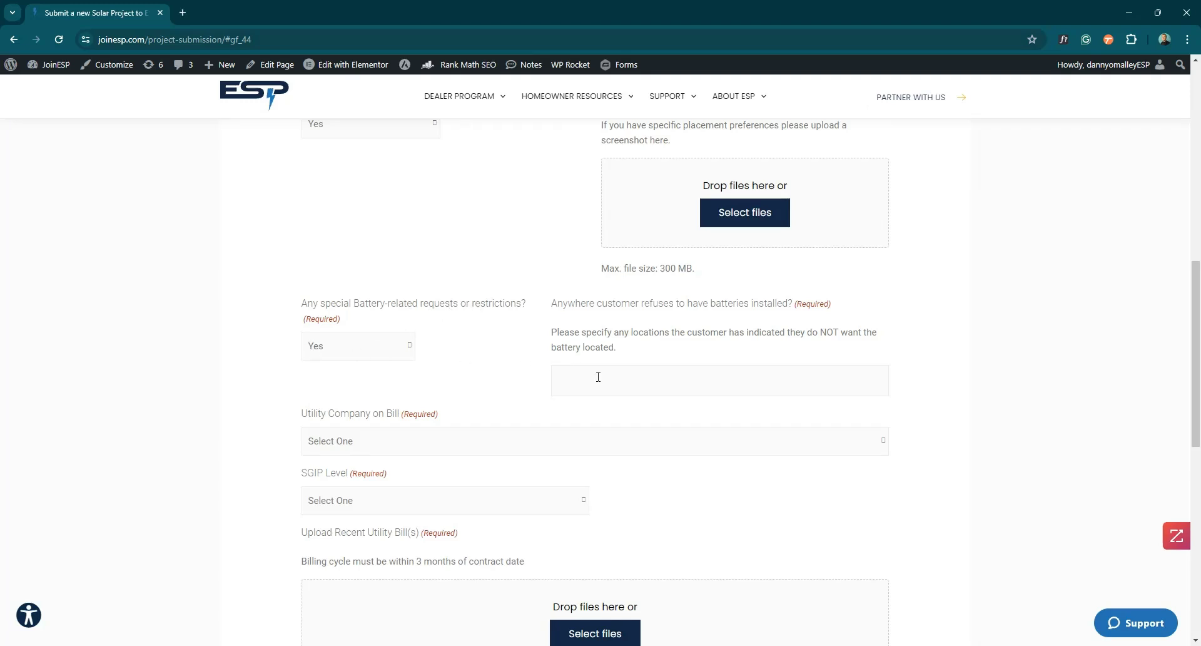
{"action": "type", "text": "do not install battery inside the garage"}
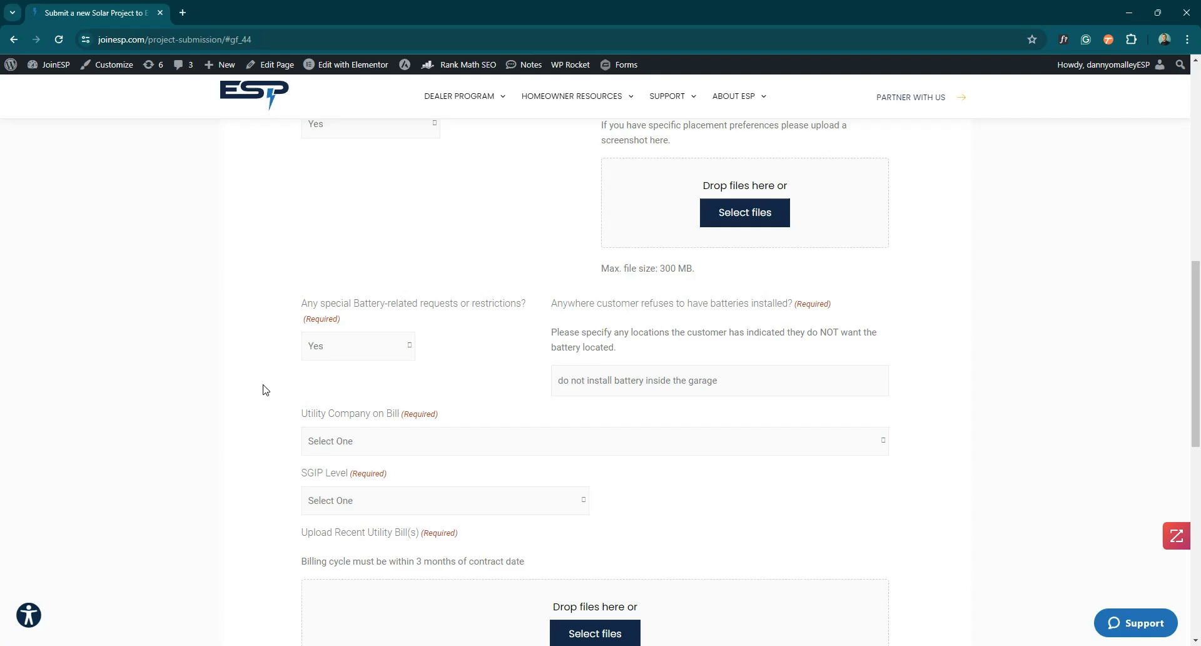
Set the utility company on the bill to Pacific Gas & Electric.
{"action": "scroll", "coordinate": [263, 389], "scroll_direction": "down", "scroll_amount": 2}
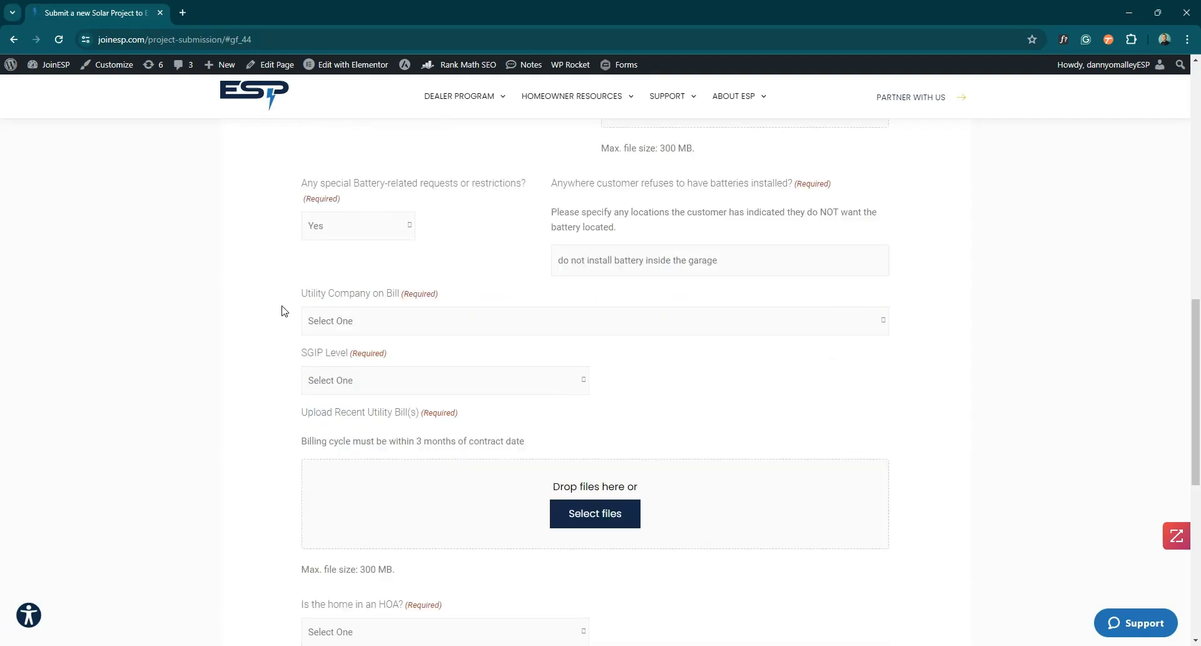
{"action": "left_click", "coordinate": [436, 321]}
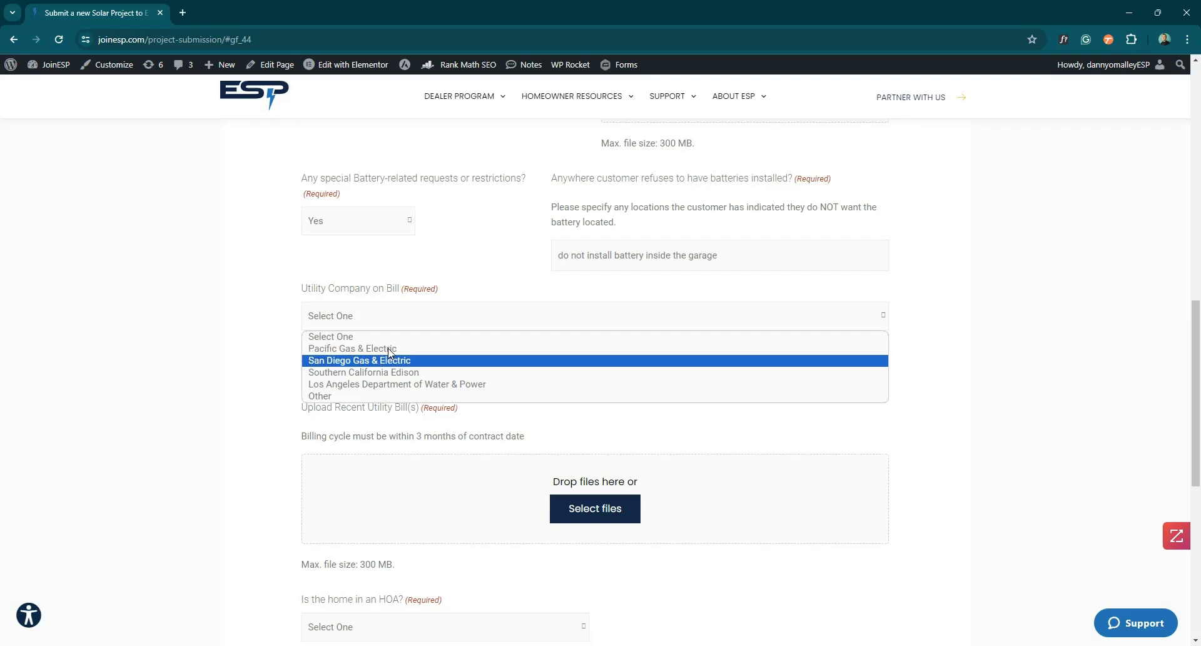
{"action": "left_click", "coordinate": [369, 348]}
Set the SGIP level to Equity Resiliency (Requires Strict Eligibility Documentation) and review its documentation upload requirement.
{"action": "scroll", "coordinate": [388, 301], "scroll_direction": "down", "scroll_amount": 2}
{"action": "left_click", "coordinate": [394, 253]}
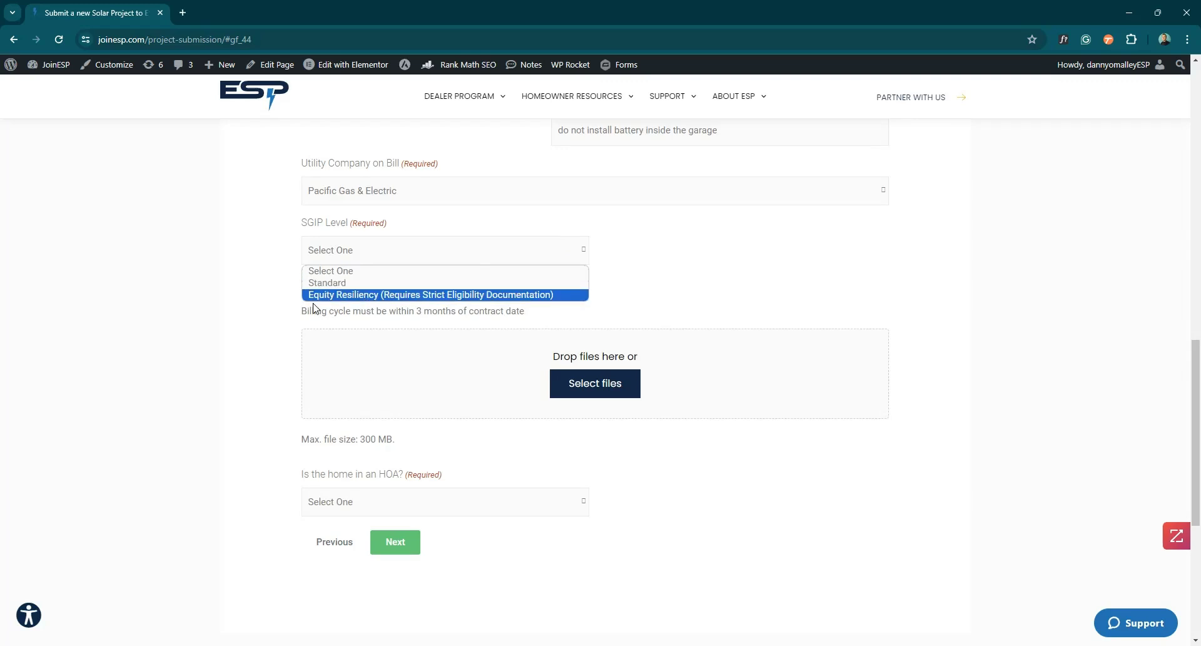
{"action": "left_click", "coordinate": [398, 298]}
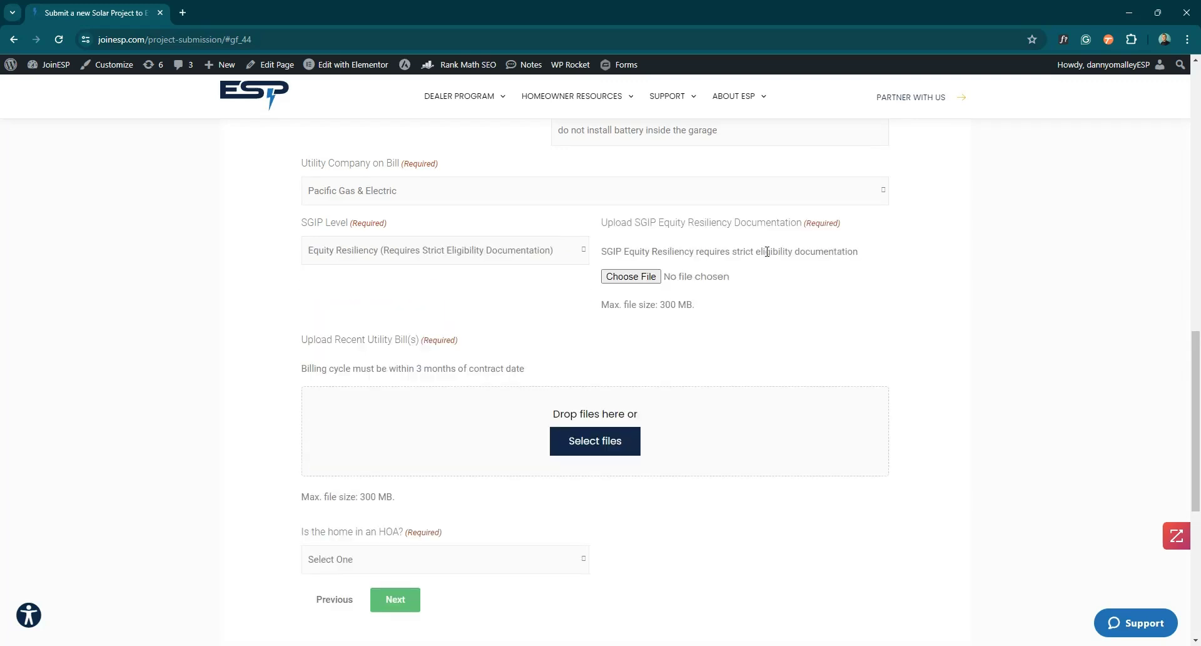
{"action": "left_click_drag", "start_coordinate": [651, 250], "coordinate": [856, 252]}
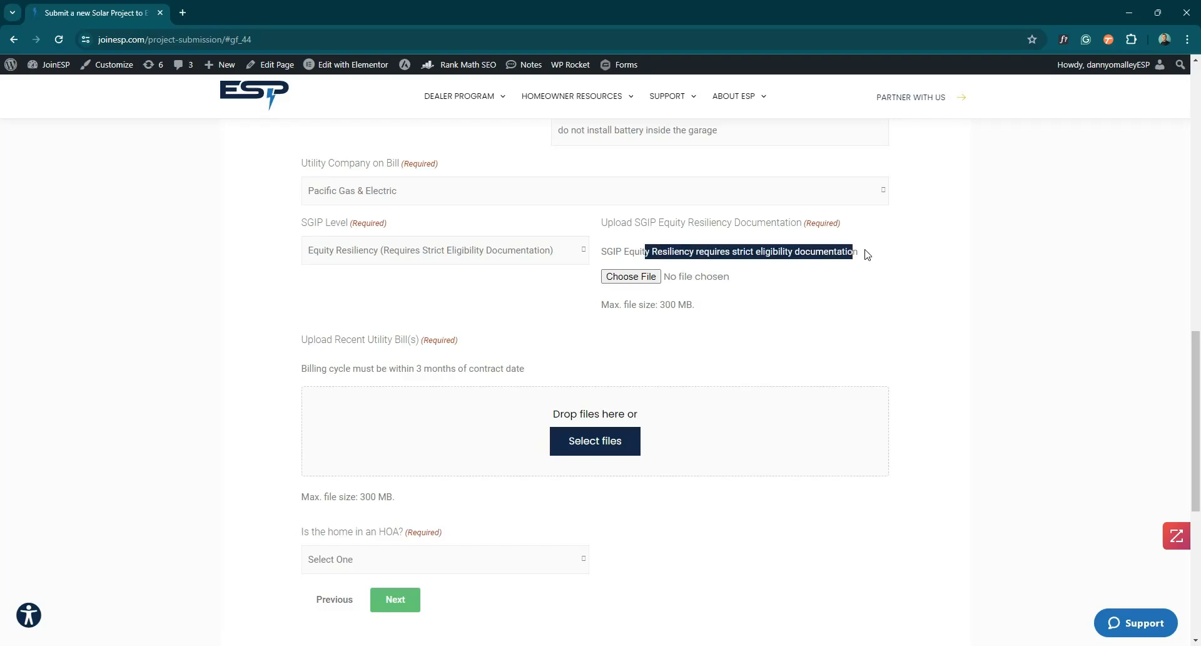
{"action": "left_click", "coordinate": [812, 251]}
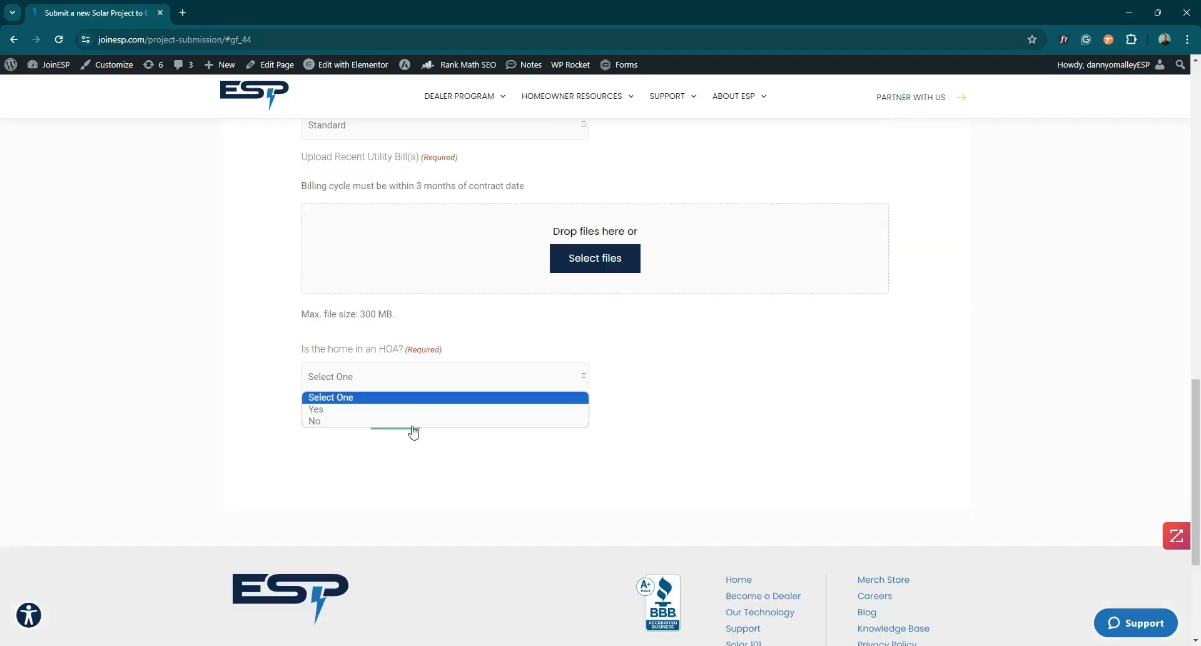
Check the HOA name and contact field offered for a Yes answer, and set the HOA question to No.
{"action": "left_click", "coordinate": [431, 410]}
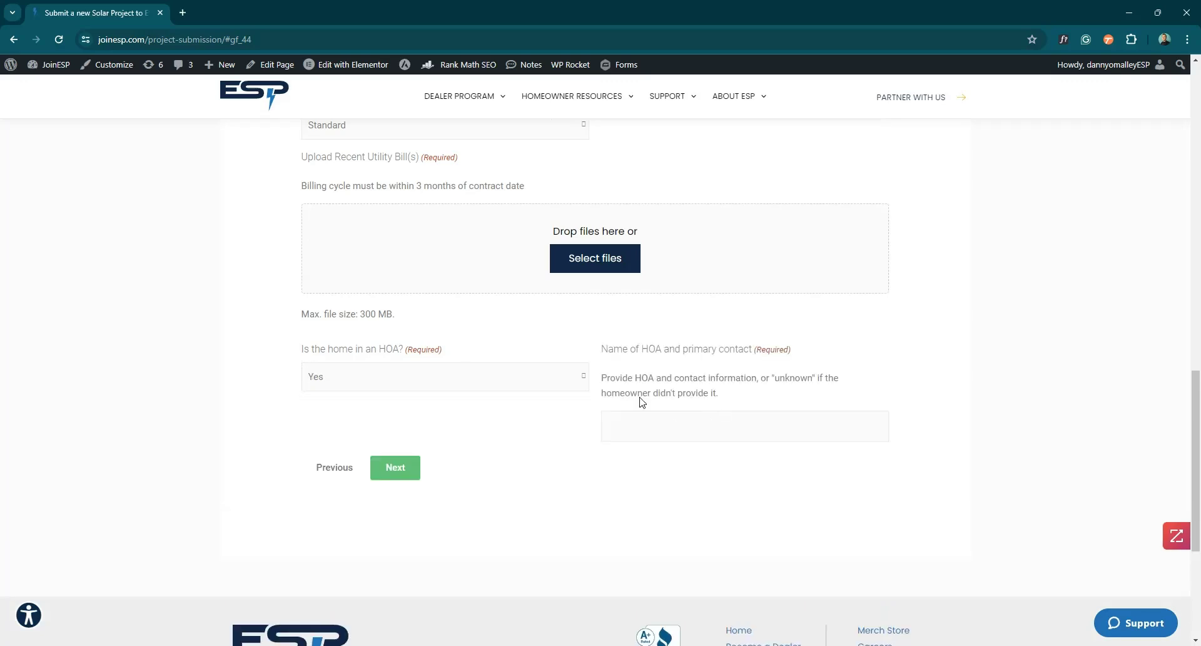
{"action": "left_click", "coordinate": [680, 425]}
{"action": "left_click", "coordinate": [553, 383]}
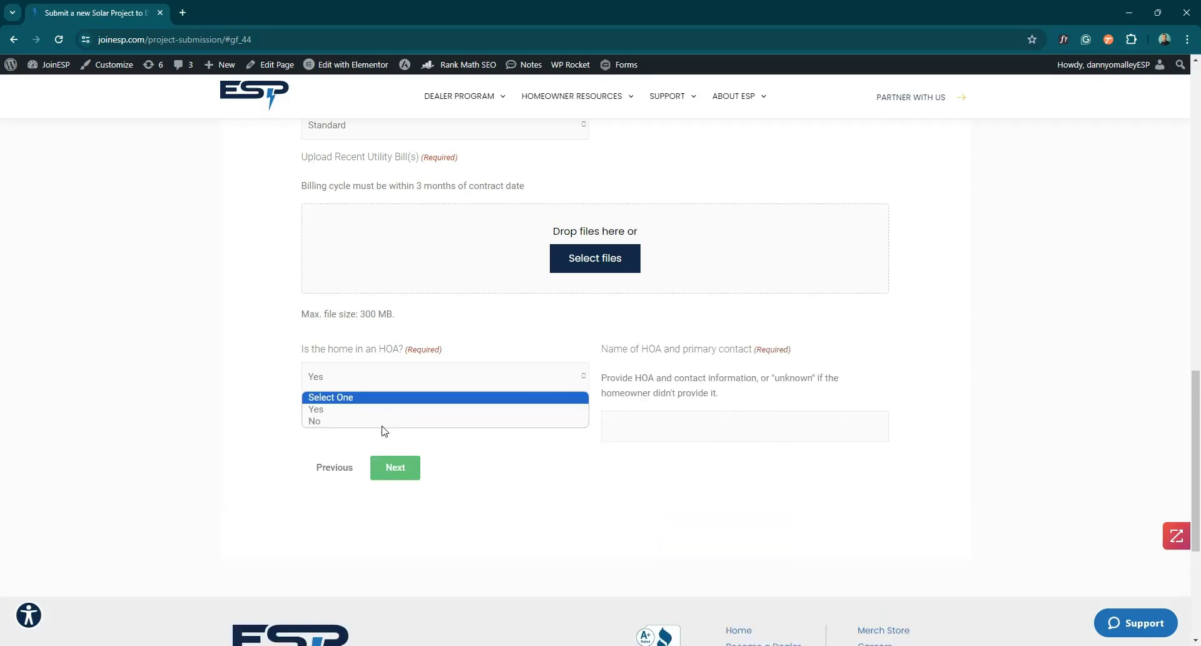
{"action": "left_click", "coordinate": [383, 421]}
{"action": "left_click", "coordinate": [396, 420]}
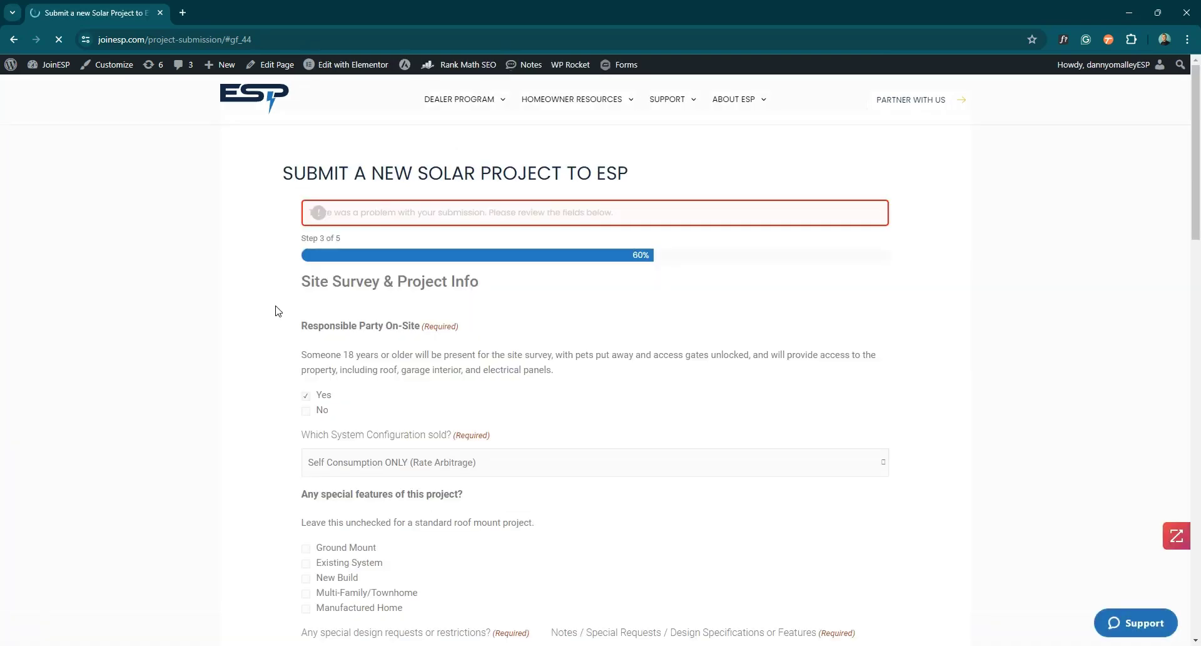
Upload ESP-proposal-1.pdf as the recent utility bill and advance to the Contract & Project Details page.
{"action": "double_click", "coordinate": [183, 119]}
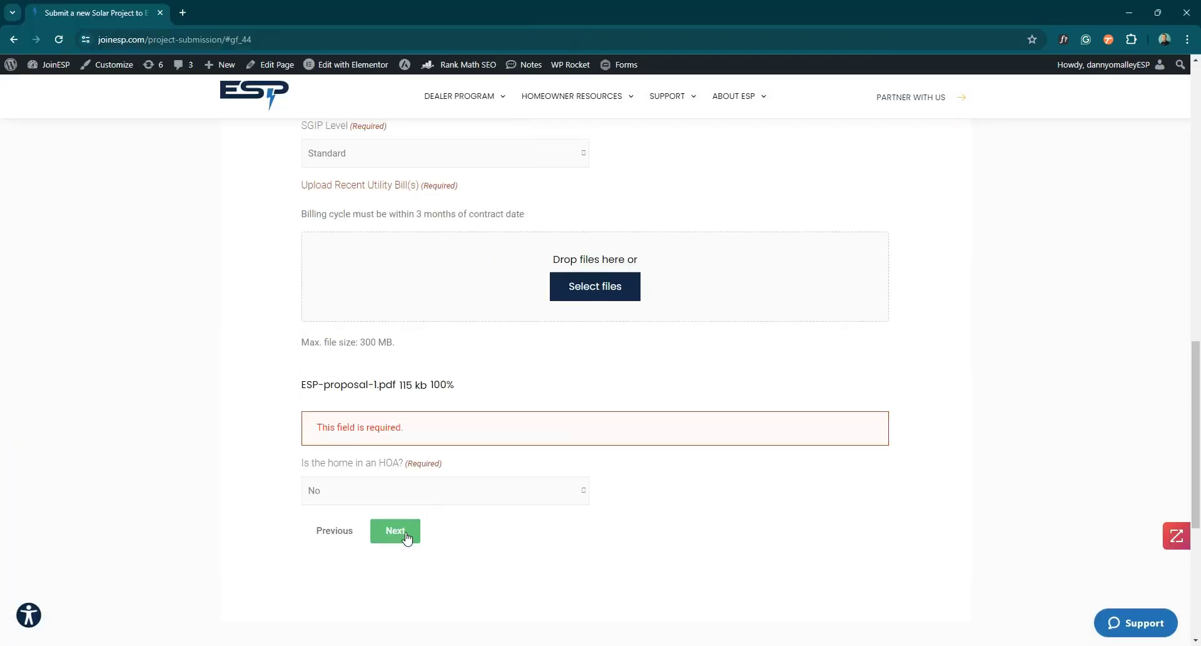
{"action": "left_click", "coordinate": [395, 531]}
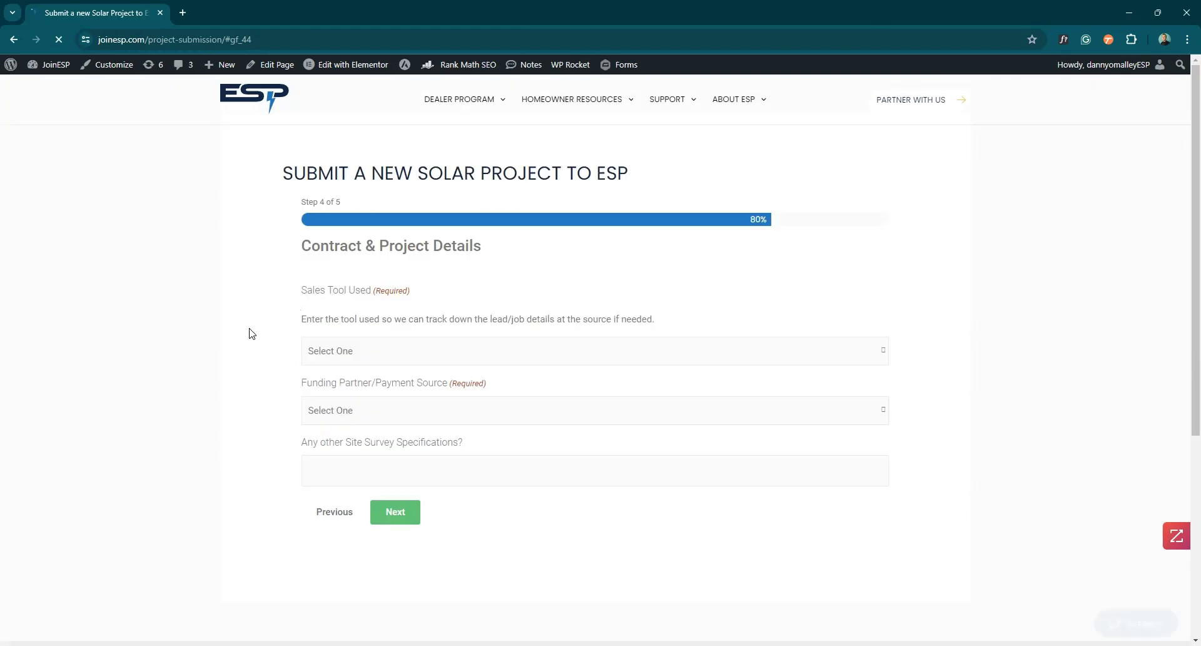
Set the sales tool used to Quickbase and the funding partner/payment source to Customer Payment - ACH.
{"action": "left_click", "coordinate": [519, 354]}
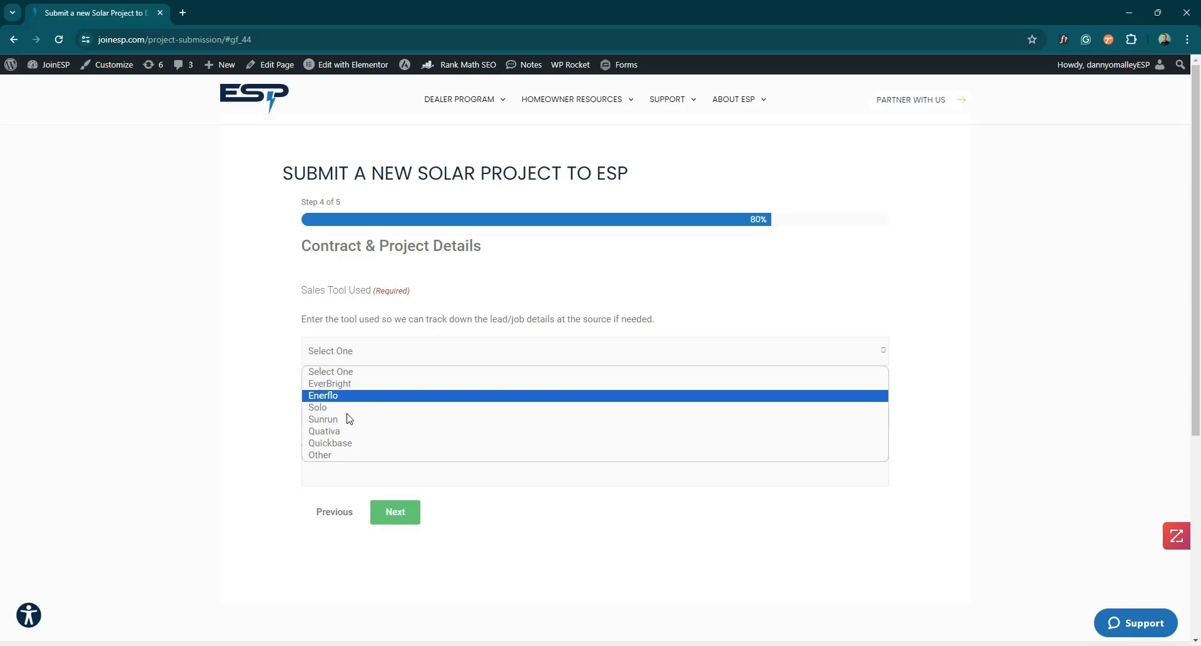
{"action": "left_click", "coordinate": [365, 444]}
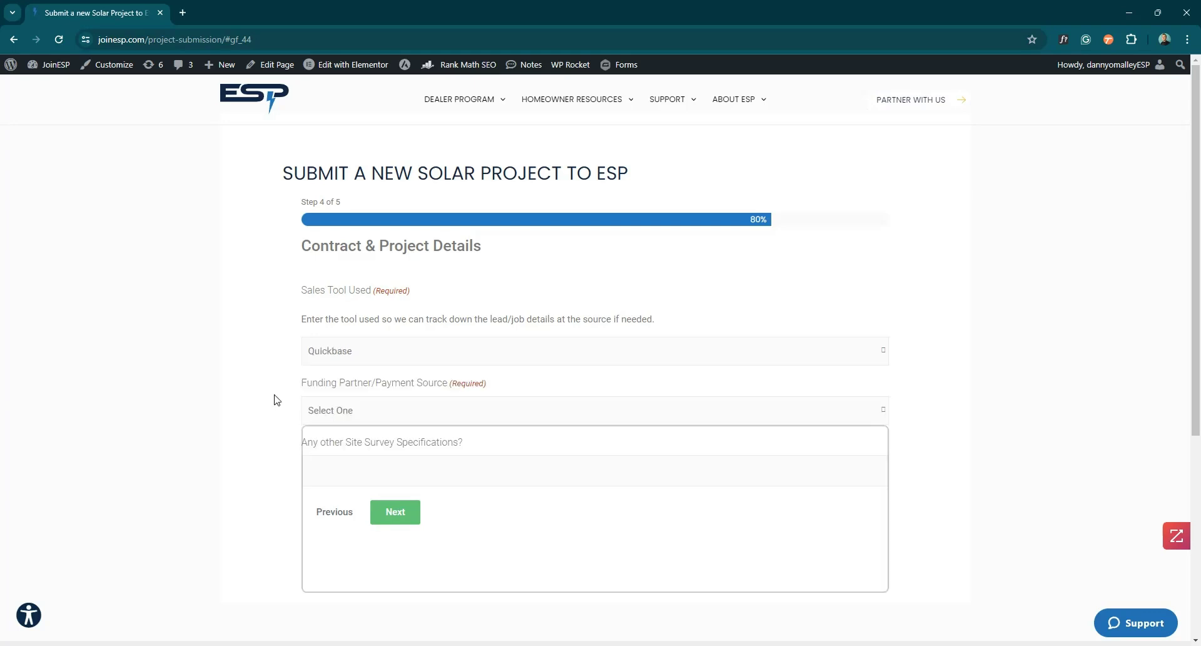
{"action": "scroll", "coordinate": [277, 400], "scroll_direction": "down", "scroll_amount": 2}
{"action": "left_click", "coordinate": [395, 288]}
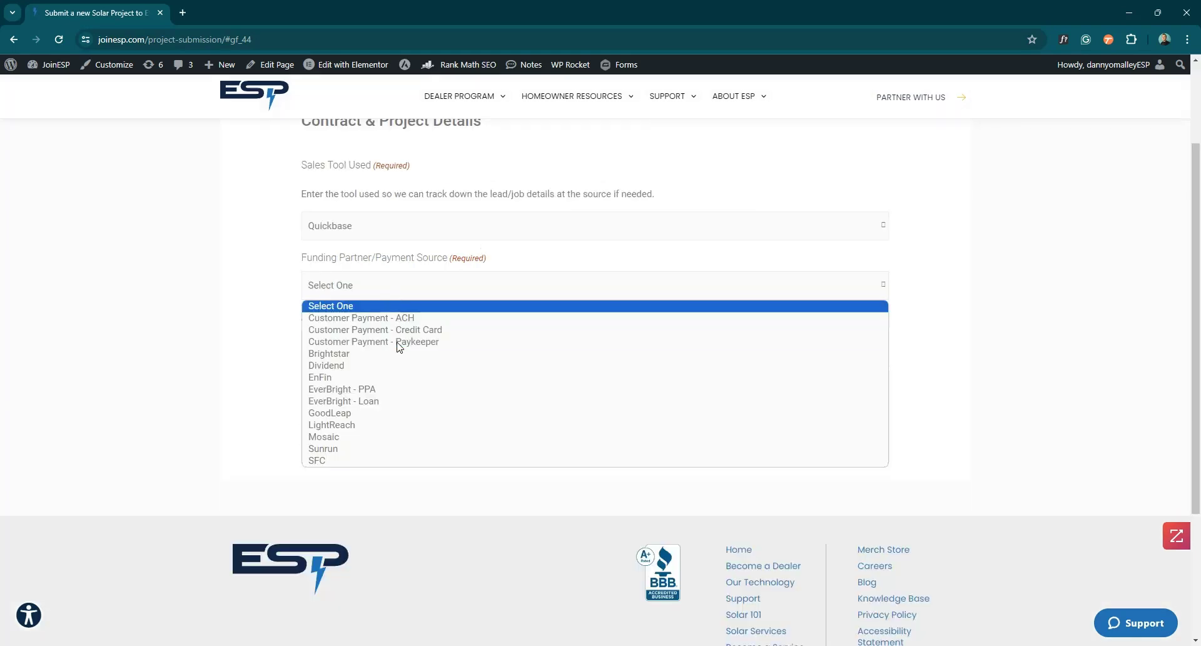
{"action": "left_click", "coordinate": [375, 318]}
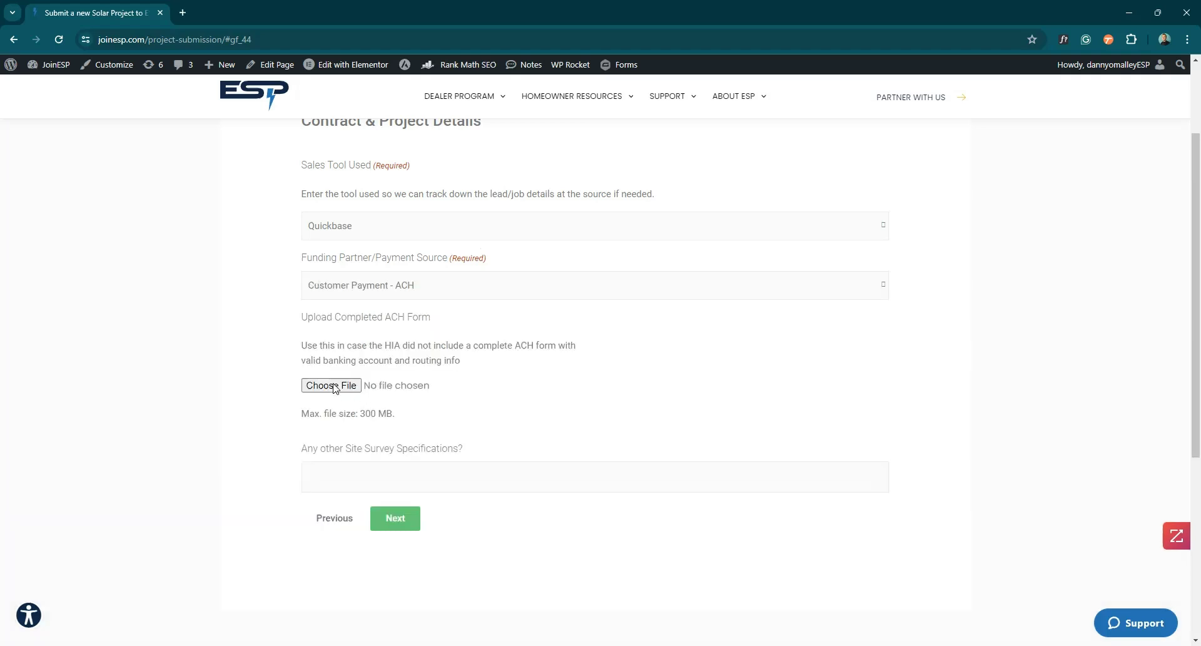
Change the sales tool used to EverBright and the funding partner/payment source to EverBright - PPA.
{"action": "left_click", "coordinate": [464, 285]}
{"action": "left_click", "coordinate": [400, 318]}
{"action": "key", "text": "Down"}
{"action": "left_click", "coordinate": [421, 287]}
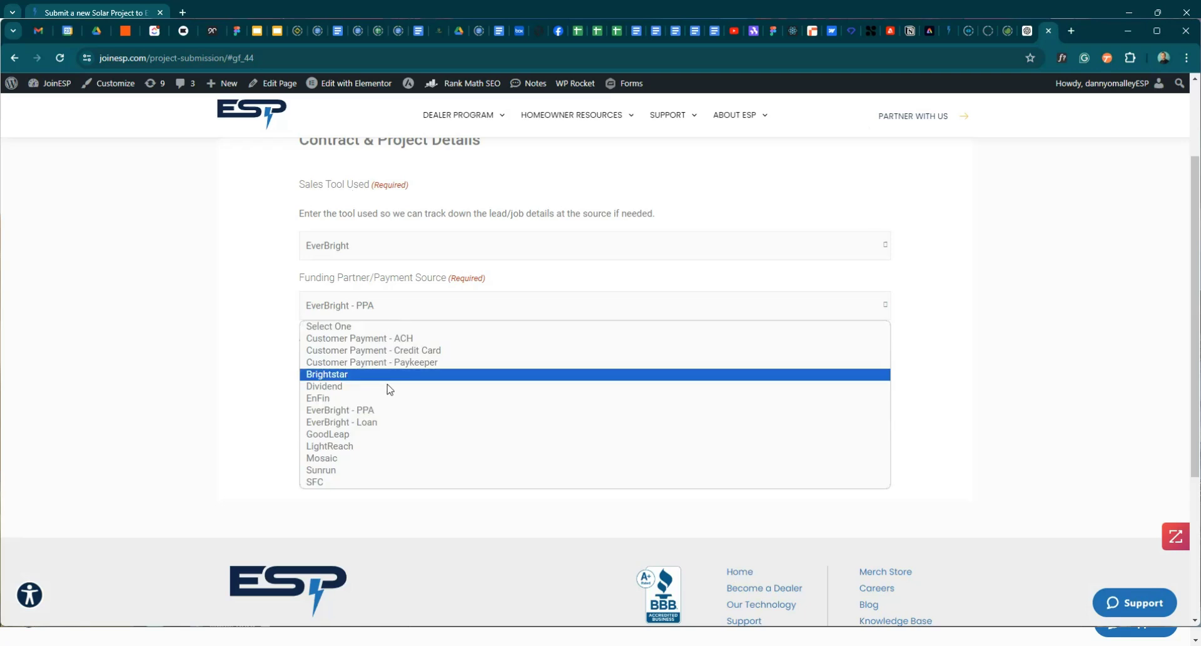
{"action": "left_click", "coordinate": [364, 313]}
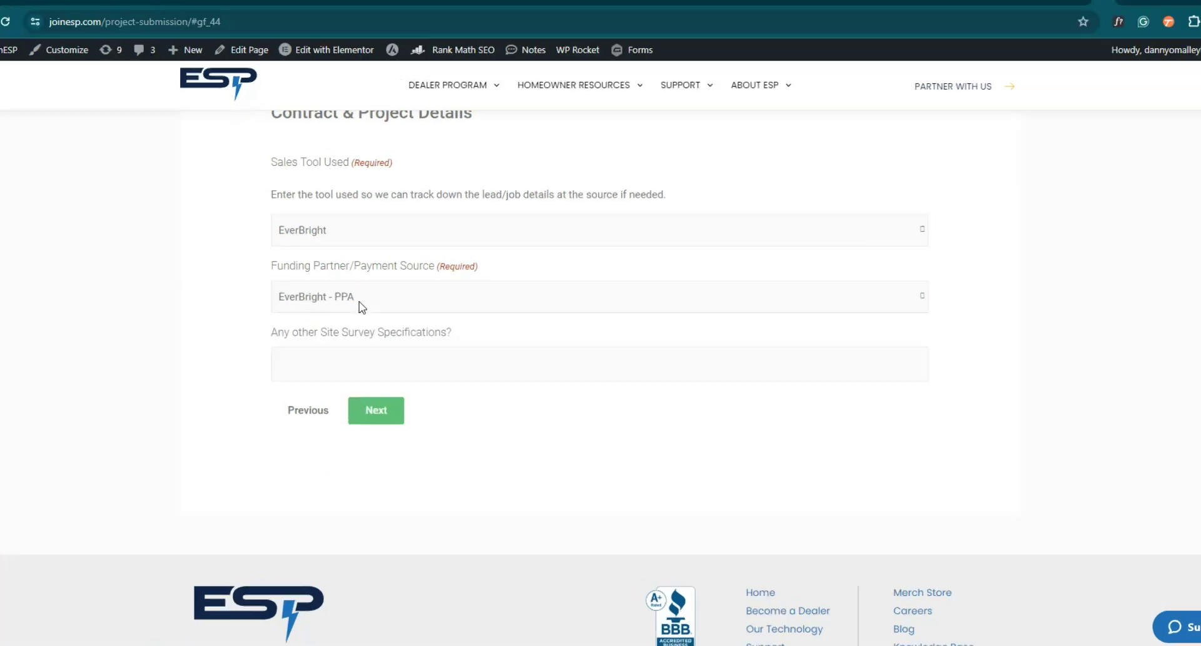
Change the sales tool used to Solo and the funding partner/payment source to Sunrun.
{"action": "left_click", "coordinate": [398, 240]}
{"action": "left_click", "coordinate": [355, 294]}
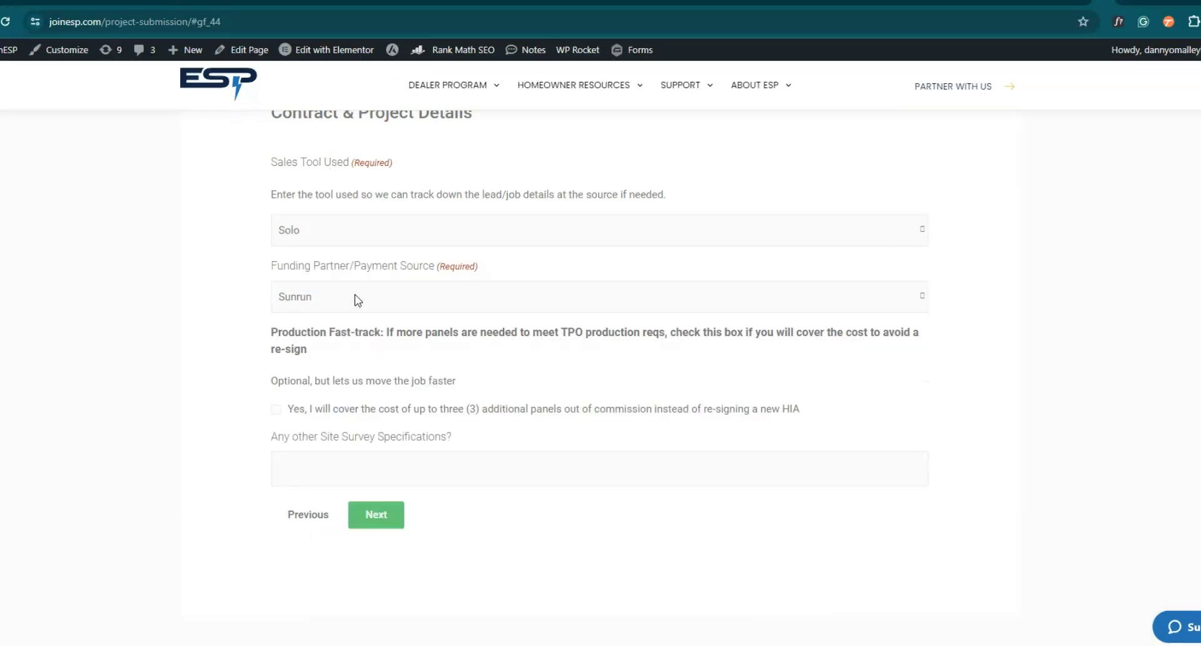
Change the funding partner to LightReach and accept the Production Fast-track option covering up to three additional panels.
{"action": "left_click", "coordinate": [355, 295]}
{"action": "left_click", "coordinate": [352, 453]}
{"action": "left_click", "coordinate": [279, 410]}
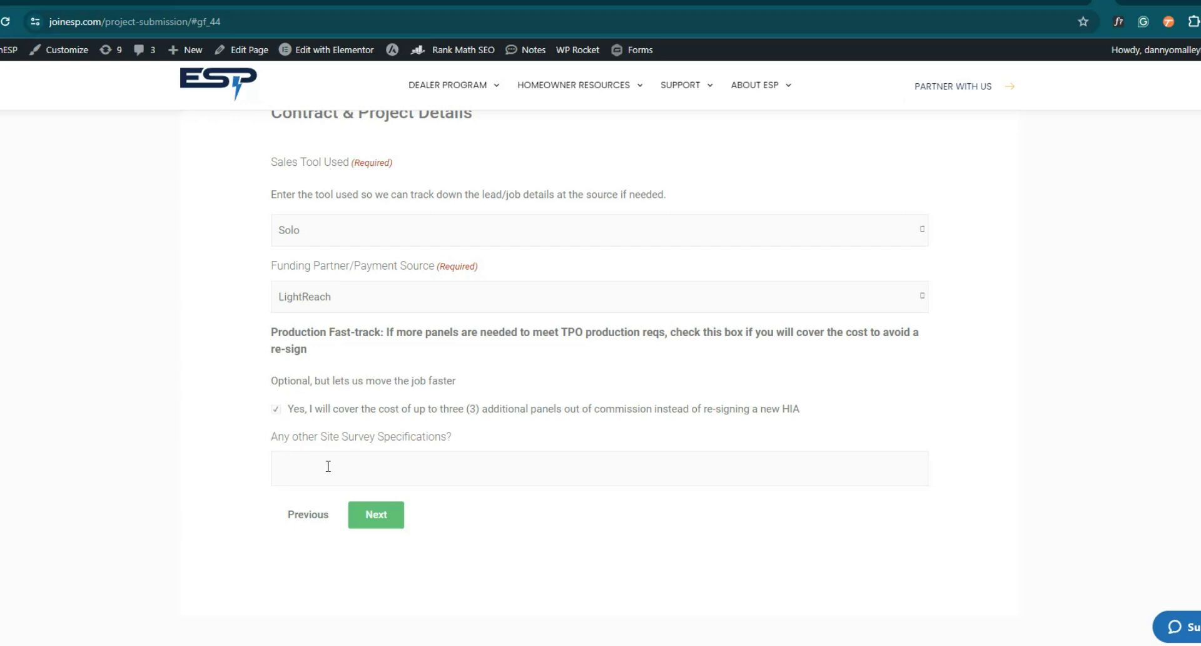